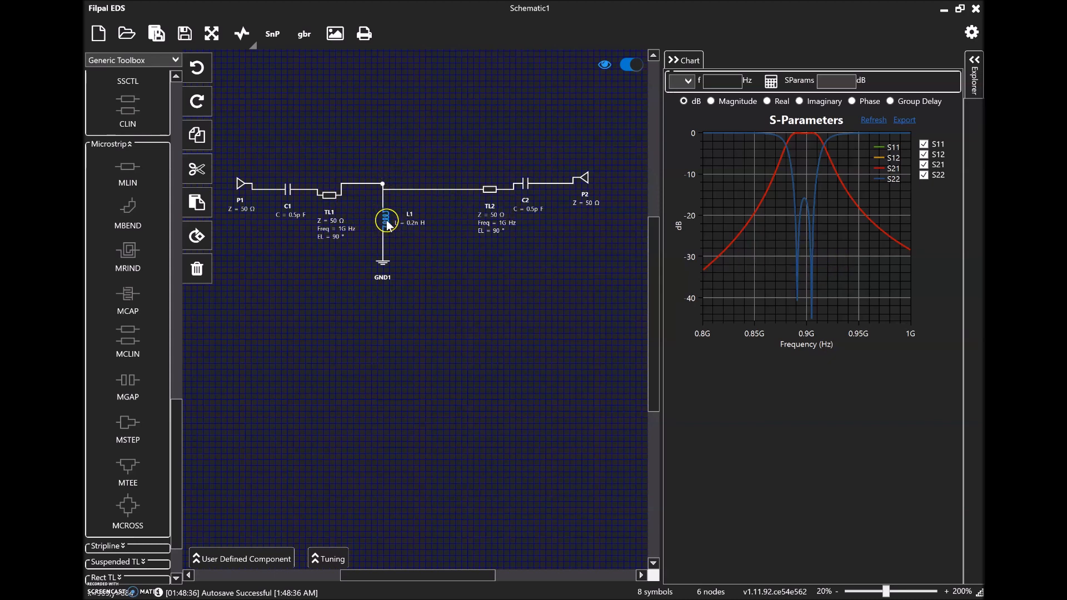
Delete the shunt inductor L1 with its ground GND1 and replot the S-parameters.
{"action": "key", "text": "Delete"}
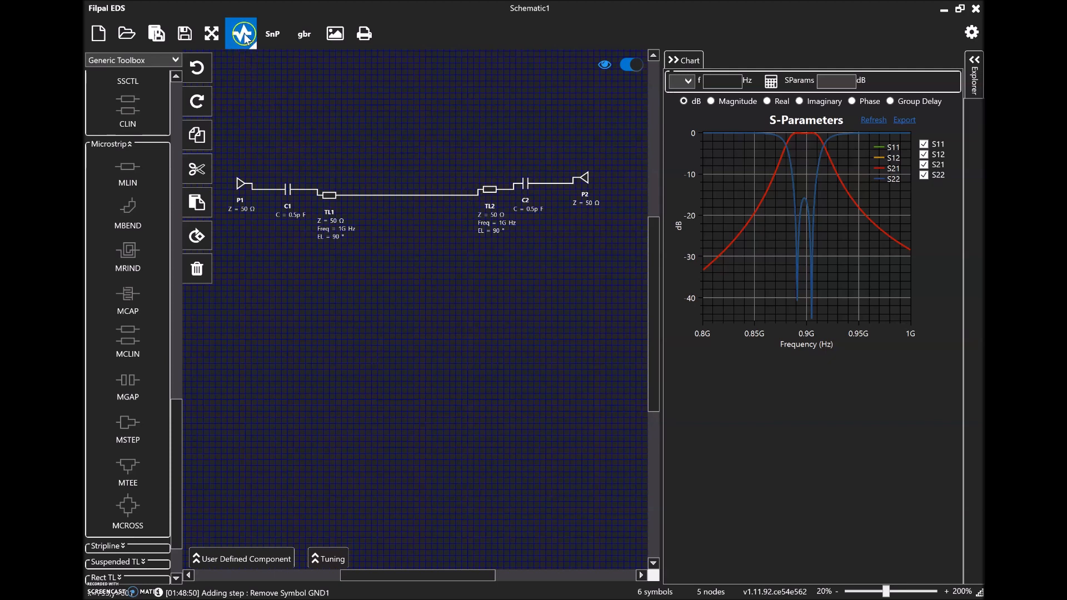
{"action": "left_click", "coordinate": [243, 34]}
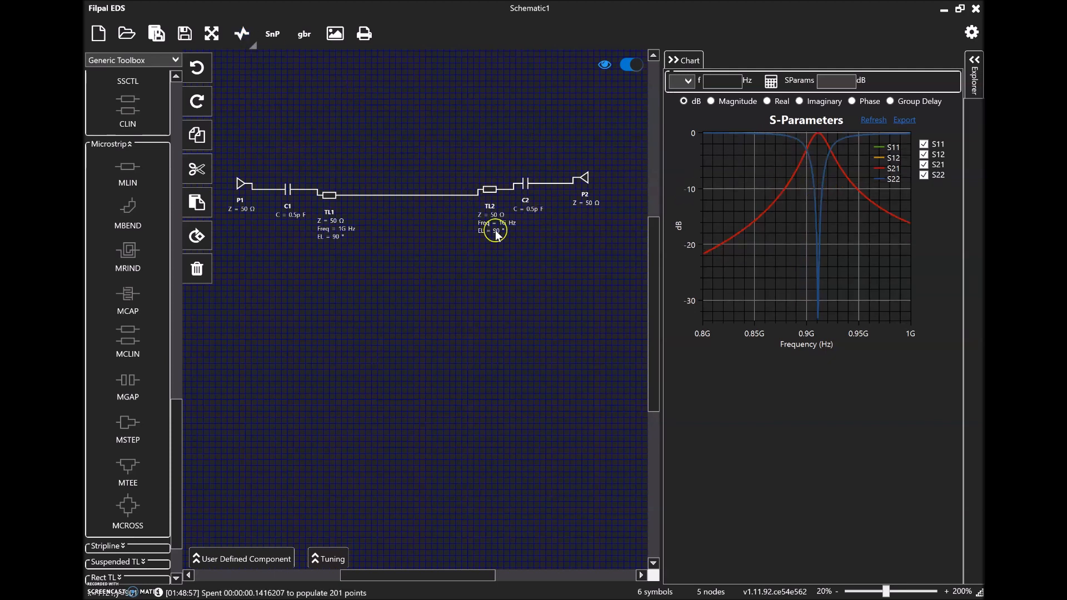
Undo the removal of L1 and GND1 and replot the S-parameters.
{"action": "left_click", "coordinate": [199, 71]}
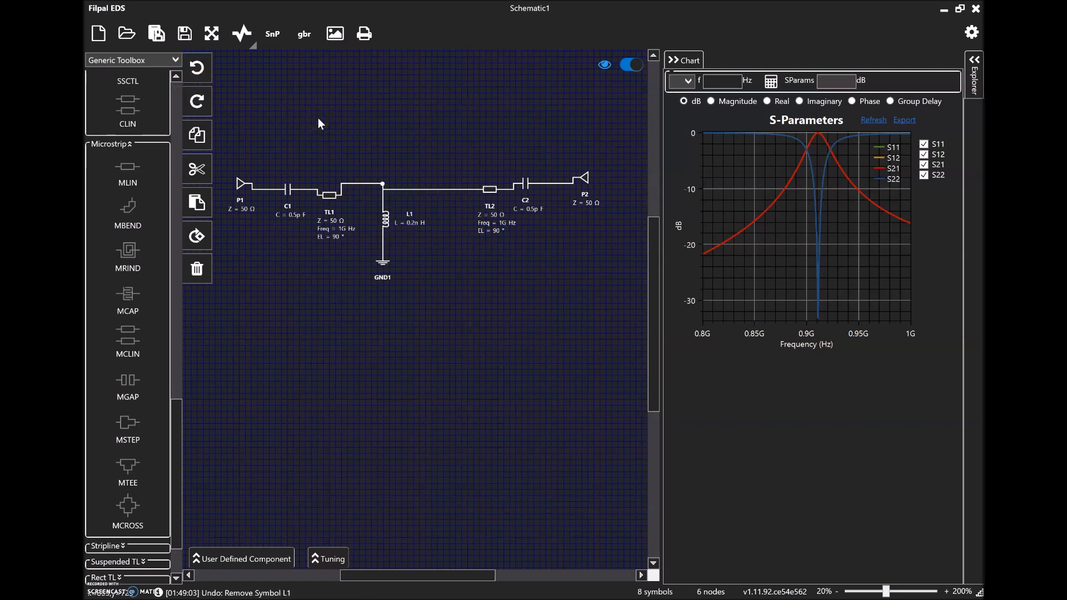
{"action": "left_click", "coordinate": [242, 34]}
{"action": "left_click", "coordinate": [767, 204]}
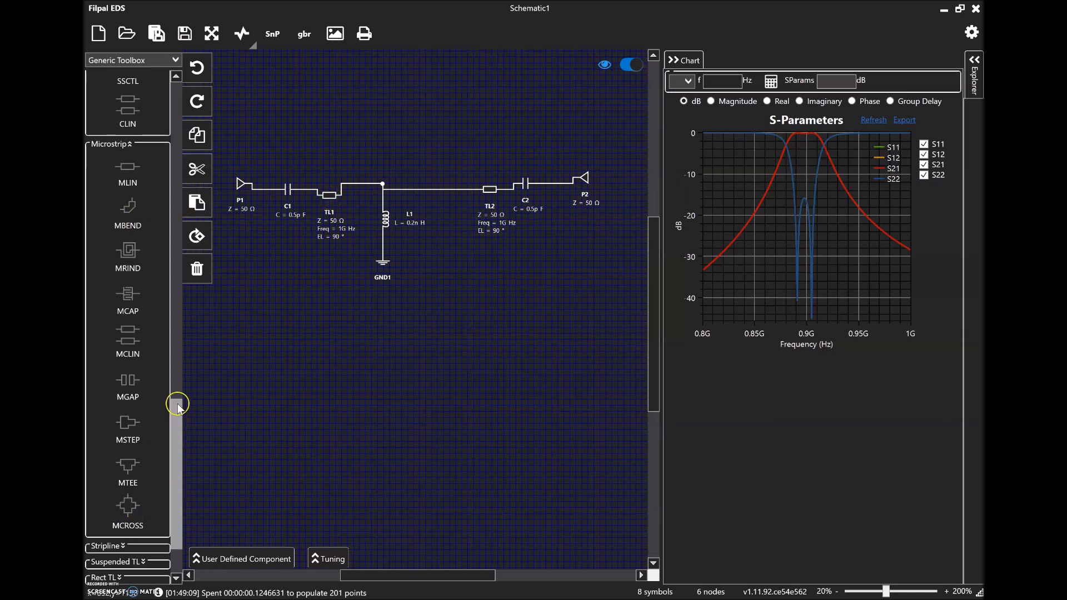
Place a microstrip line (MLIN) in the empty area below TL1 and set its frequency to 1 GHz.
{"action": "left_click", "coordinate": [131, 178]}
{"action": "left_click", "coordinate": [315, 265]}
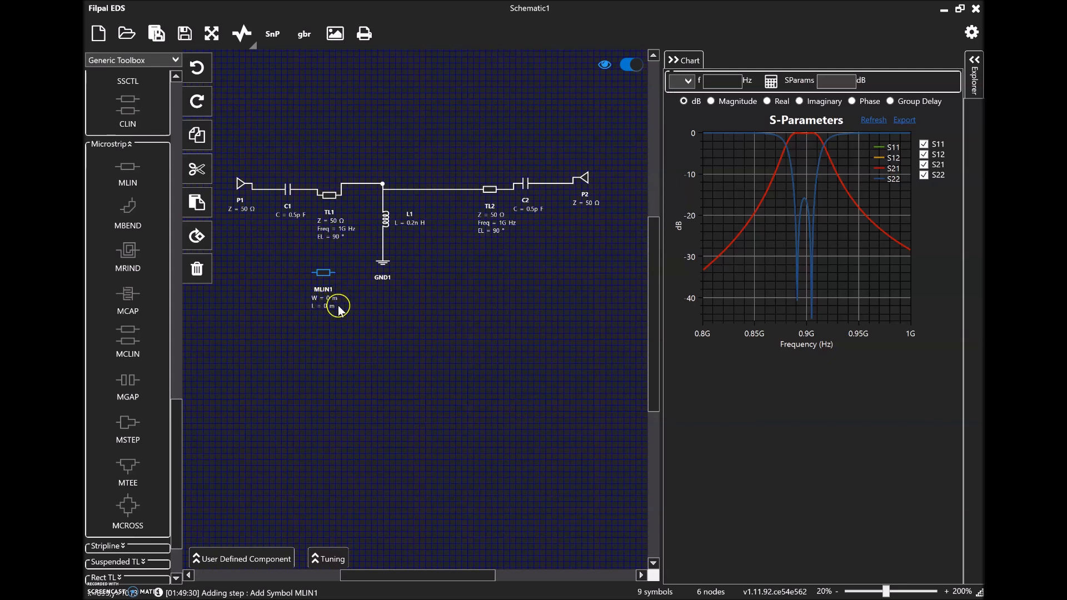
{"action": "double_click", "coordinate": [326, 278]}
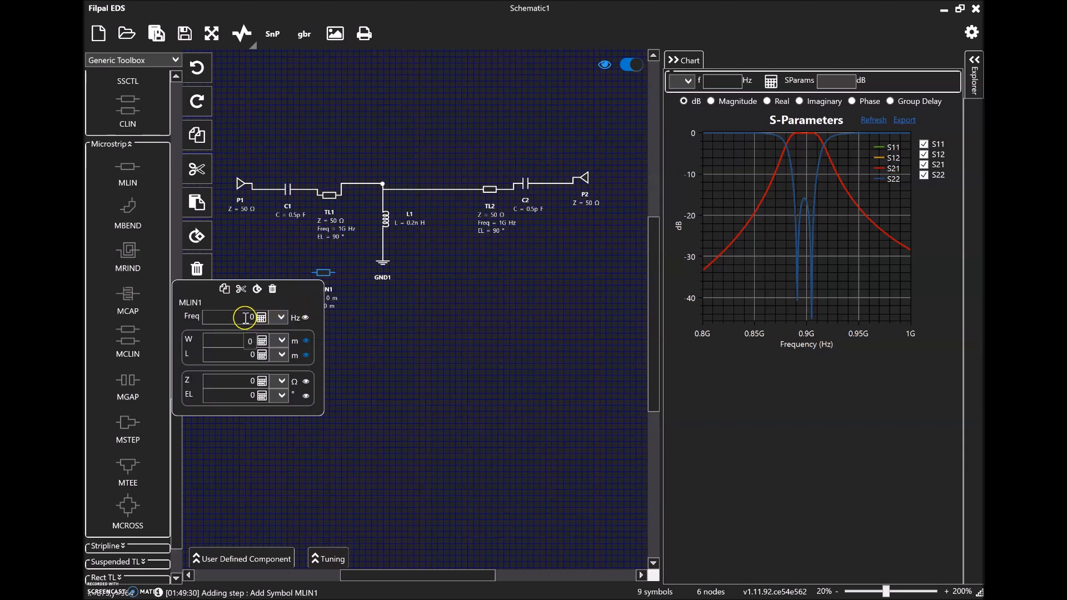
{"action": "left_click", "coordinate": [244, 318]}
{"action": "type", "text": "1"}
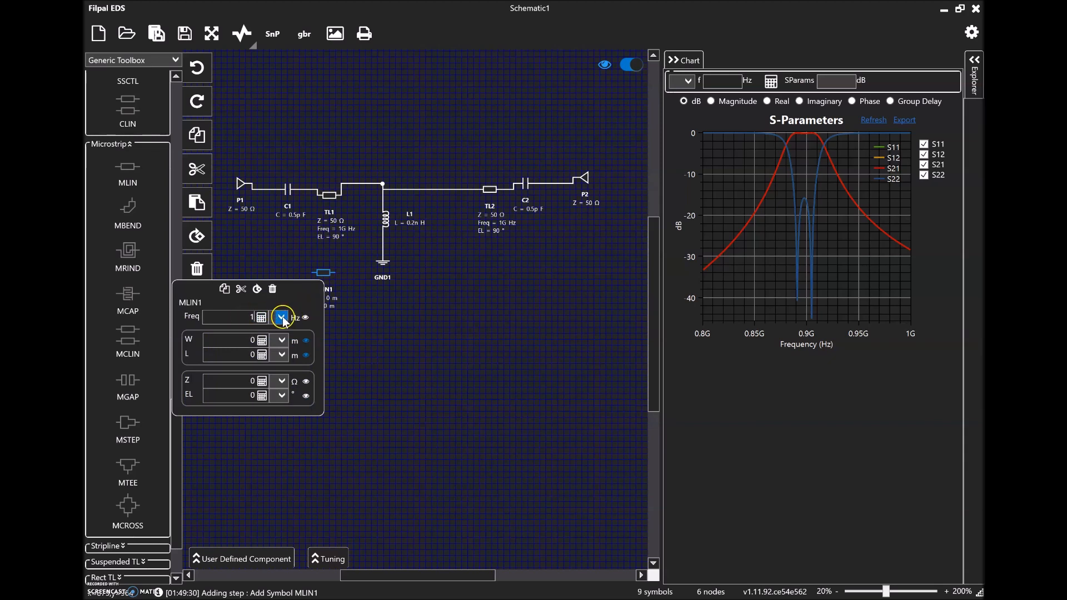
{"action": "left_click", "coordinate": [281, 318]}
{"action": "left_click", "coordinate": [266, 479]}
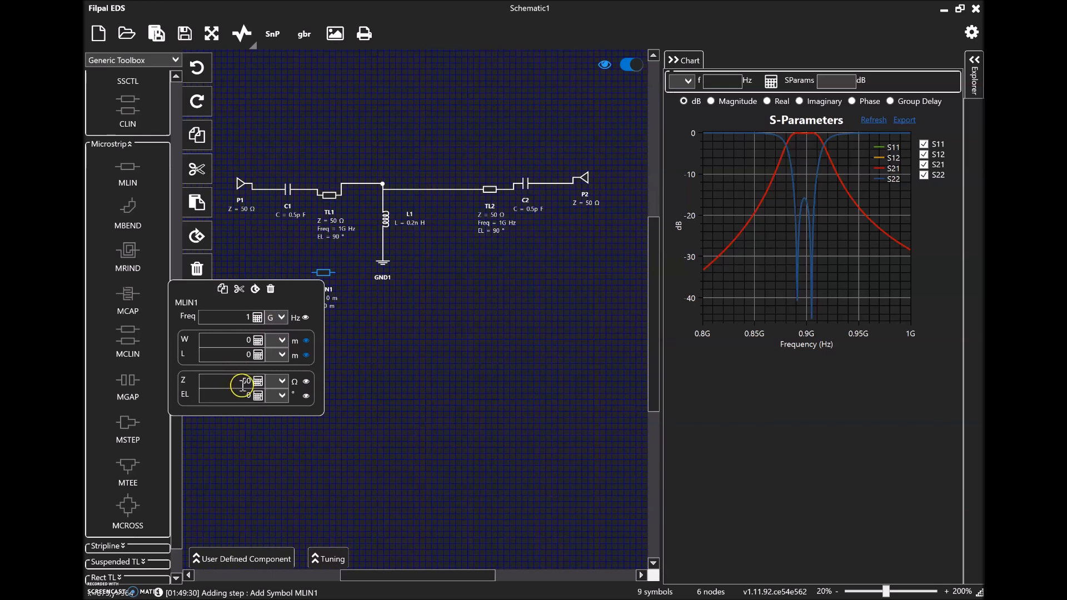
Set MLIN1's impedance to 50 Ω and electrical length to 90°, and have its physical width and length calculated.
{"action": "left_click", "coordinate": [247, 395]}
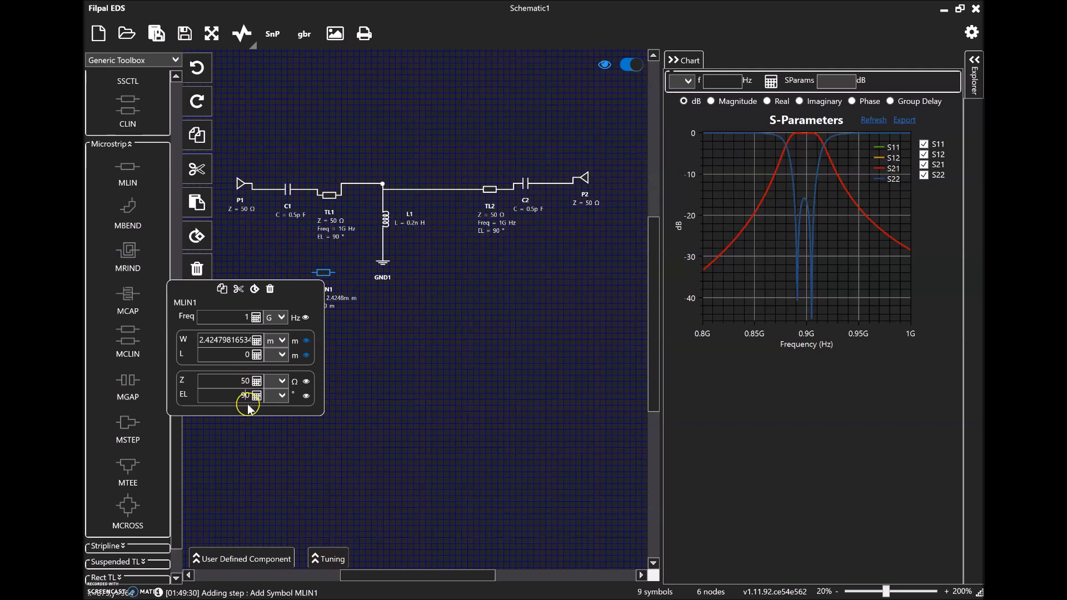
{"action": "left_click", "coordinate": [238, 354]}
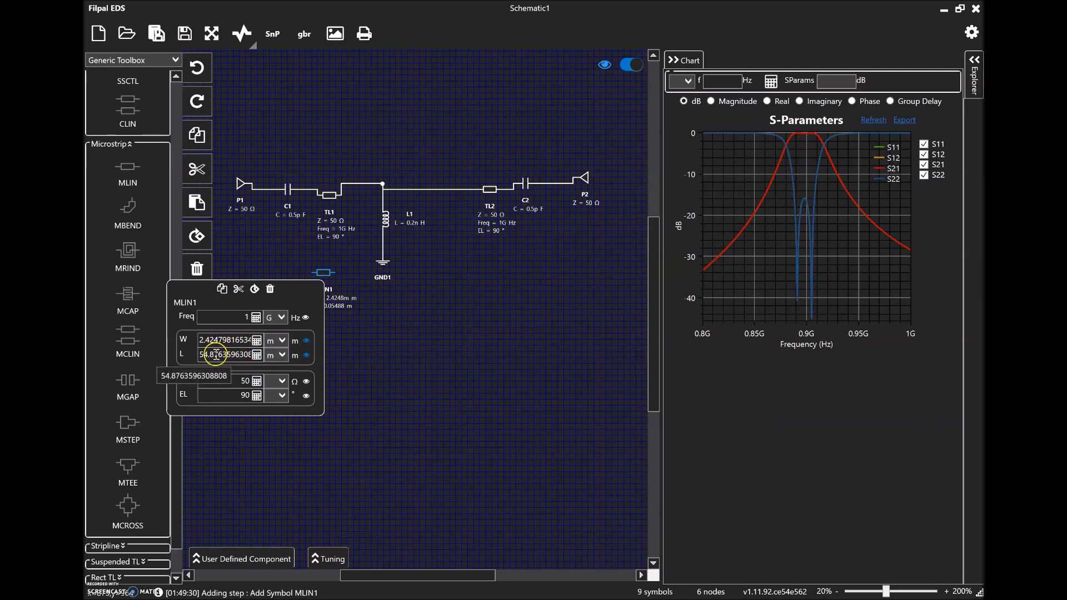
{"action": "left_click", "coordinate": [397, 347]}
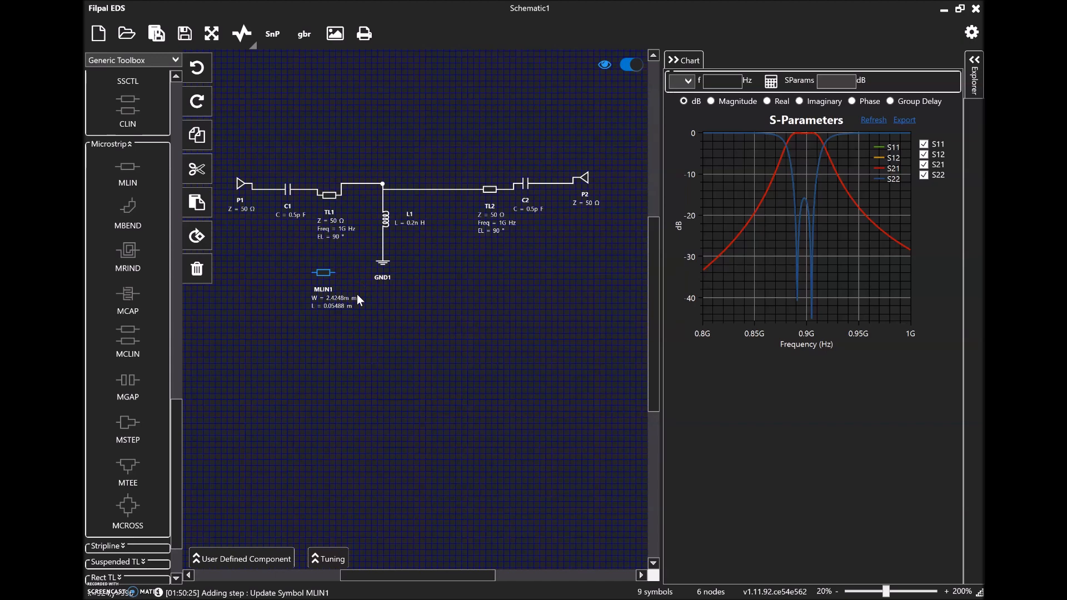
Check the microstrip substrate parameters in the application settings and return to the schematic.
{"action": "left_click", "coordinate": [972, 36]}
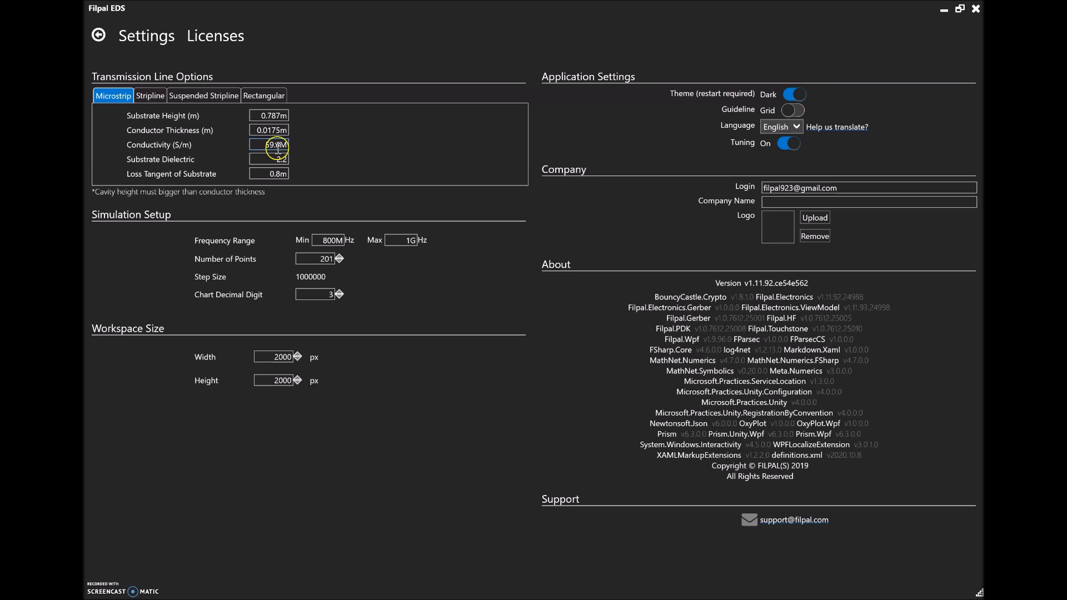
{"action": "left_click", "coordinate": [101, 38]}
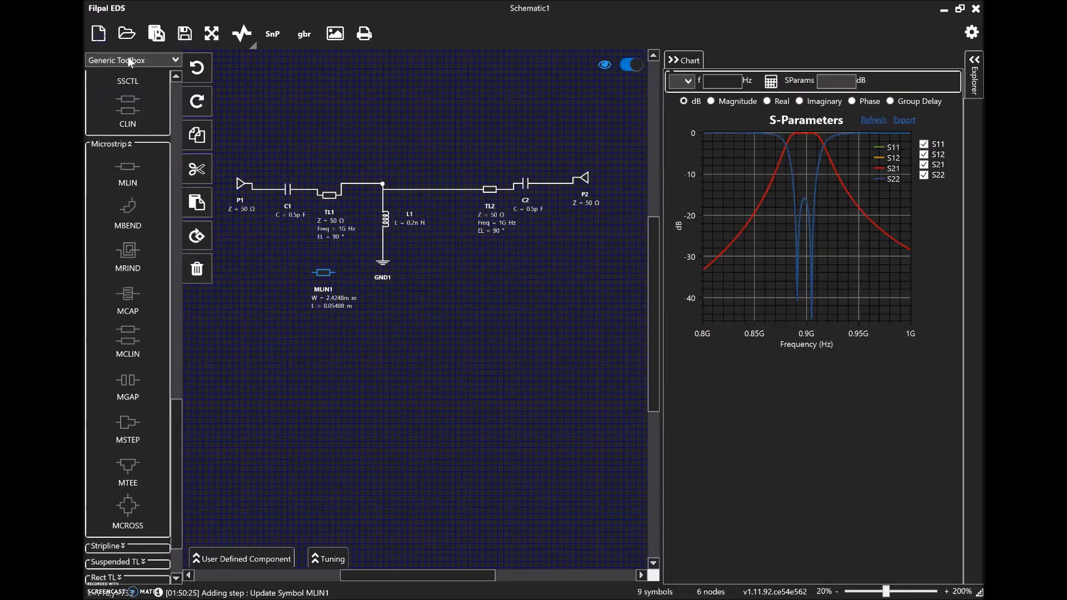
Replace transmission line TL1 with MLIN1, connecting it between C1 and the shunt inductor L1.
{"action": "key", "text": "Delete"}
{"action": "left_click", "coordinate": [323, 273]}
{"action": "left_click_drag", "start_coordinate": [316, 182], "coordinate": [338, 188]}
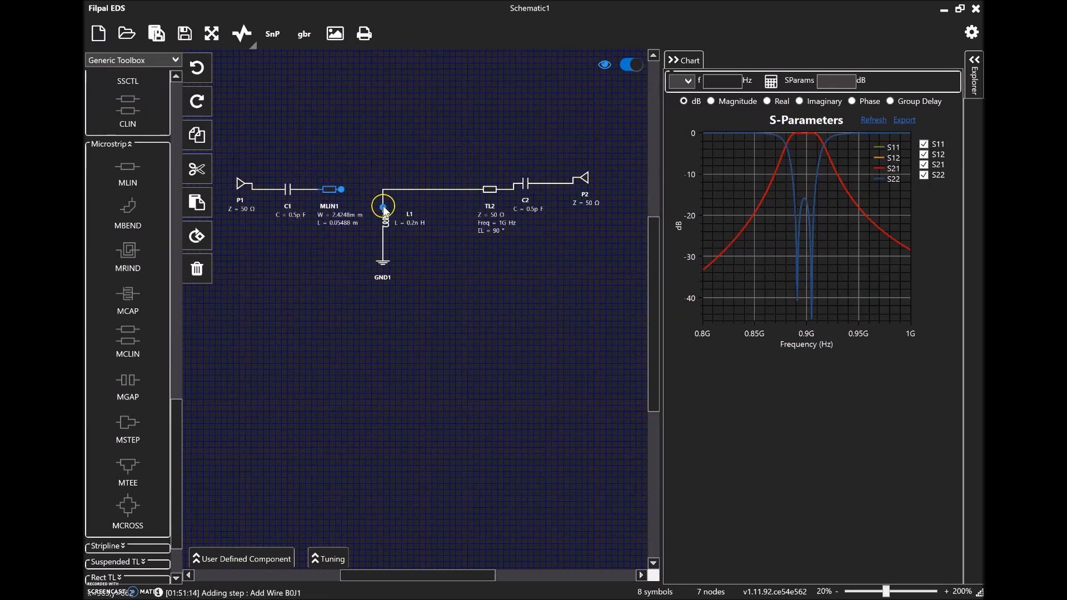
Replace transmission line TL2 with a copy of MLIN1, wired between the L1 junction and C2.
{"action": "left_click", "coordinate": [490, 191]}
{"action": "key", "text": "Delete"}
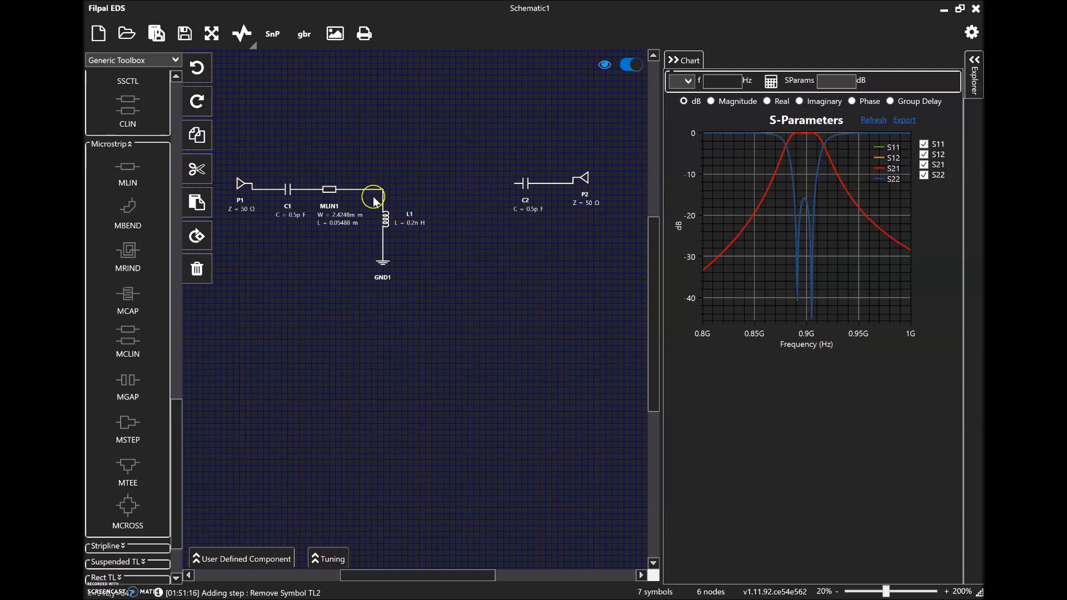
{"action": "left_click", "coordinate": [327, 190]}
{"action": "key", "text": "ctrl+c"}
{"action": "key", "text": "ctrl+v"}
{"action": "left_click", "coordinate": [441, 181]}
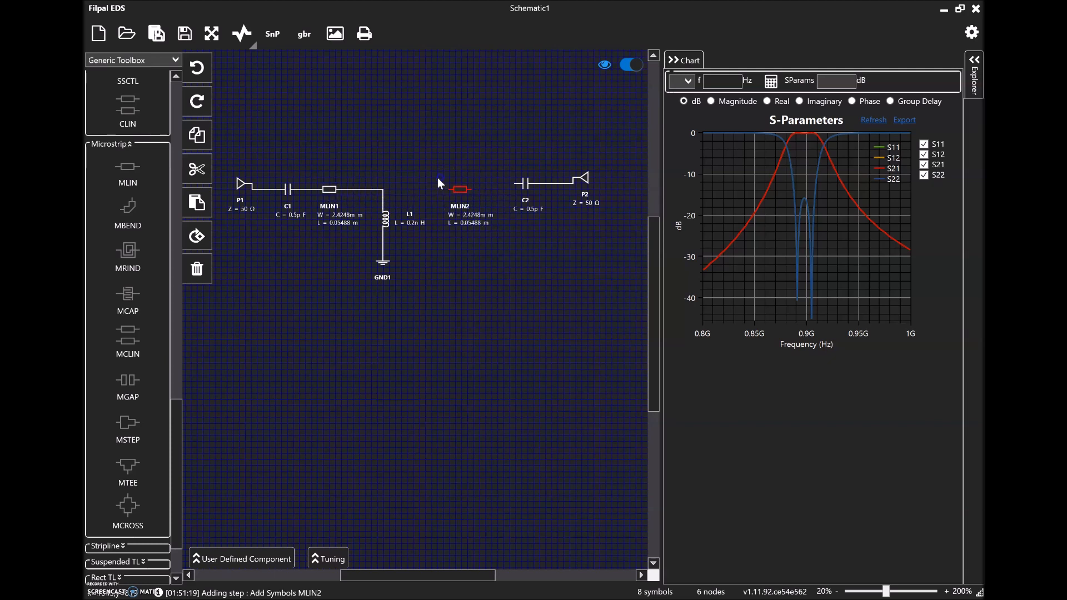
{"action": "left_click_drag", "start_coordinate": [449, 191], "coordinate": [382, 189]}
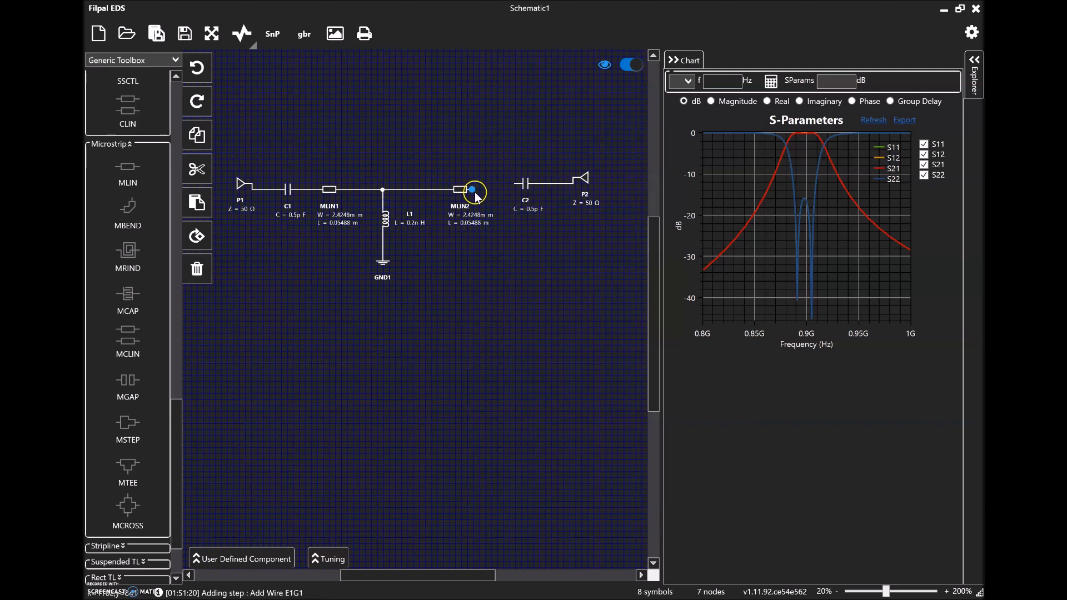
{"action": "left_click", "coordinate": [512, 183]}
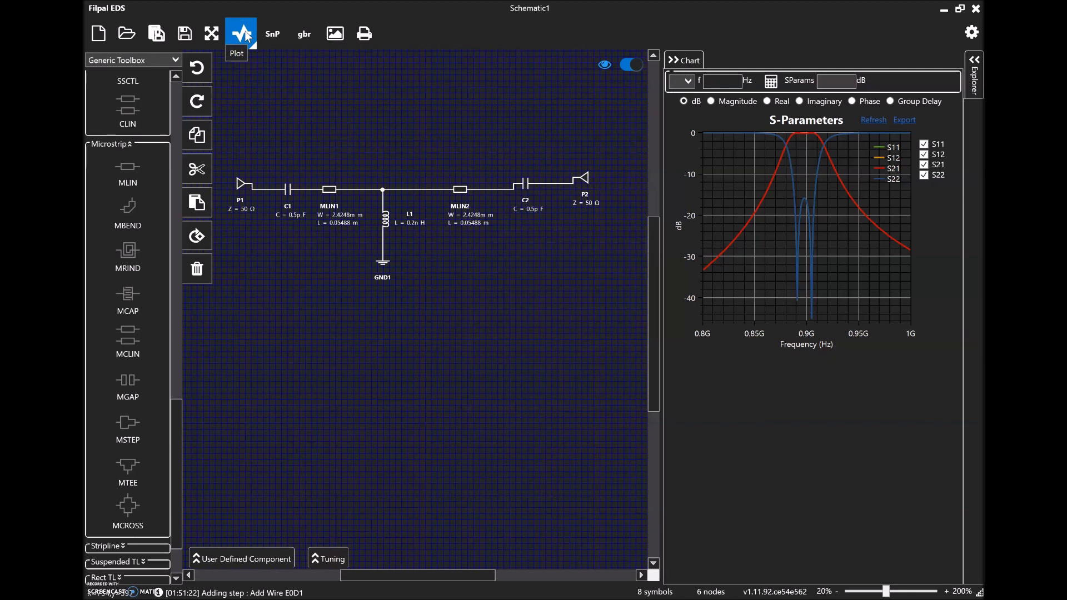
Replot the S-parameters and inspect the reflection and transmission curves near 0.9 GHz.
{"action": "left_click", "coordinate": [246, 36]}
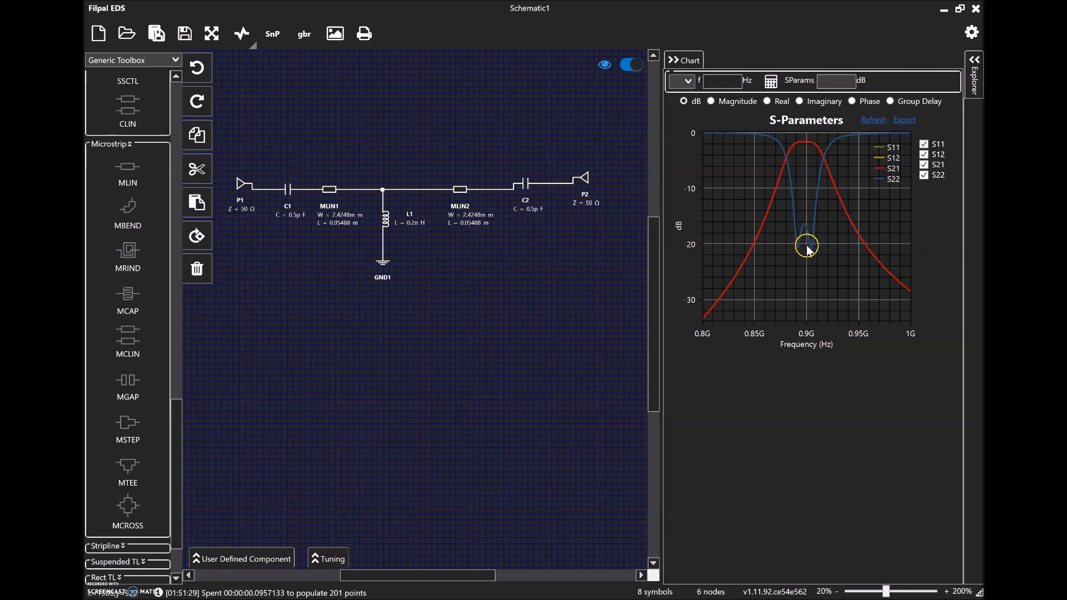
{"action": "mouse_move", "coordinate": [807, 228]}
{"action": "mouse_move", "coordinate": [808, 144]}
Replace the shunt inductor L1 with a vertically rotated MLIN, wired from the main line to GND1.
{"action": "key", "text": "Delete"}
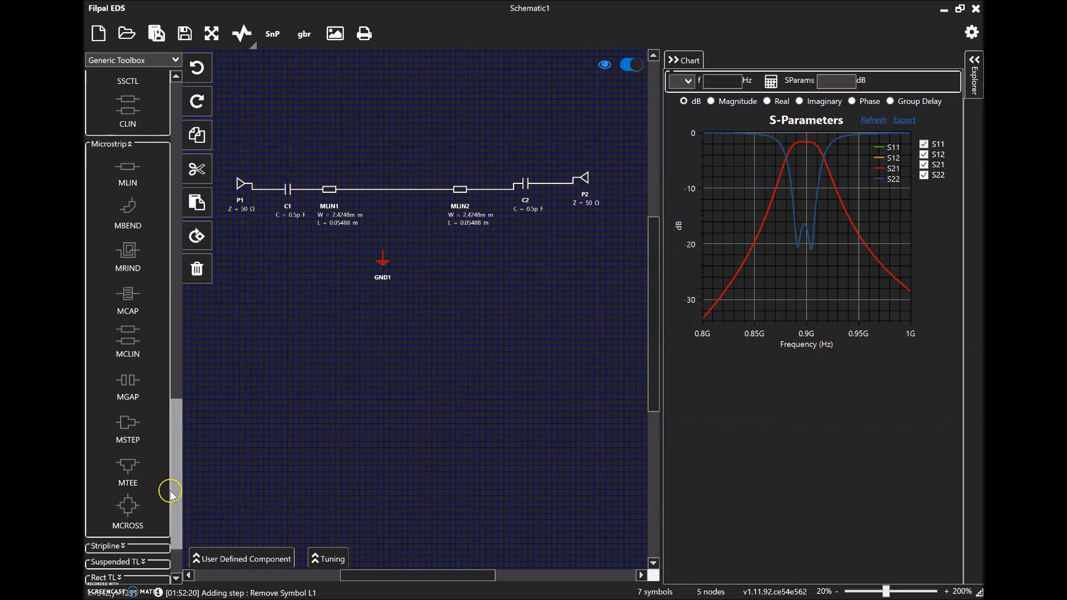
{"action": "left_click_drag", "start_coordinate": [133, 167], "coordinate": [389, 219]}
{"action": "key", "text": "ctrl+r"}
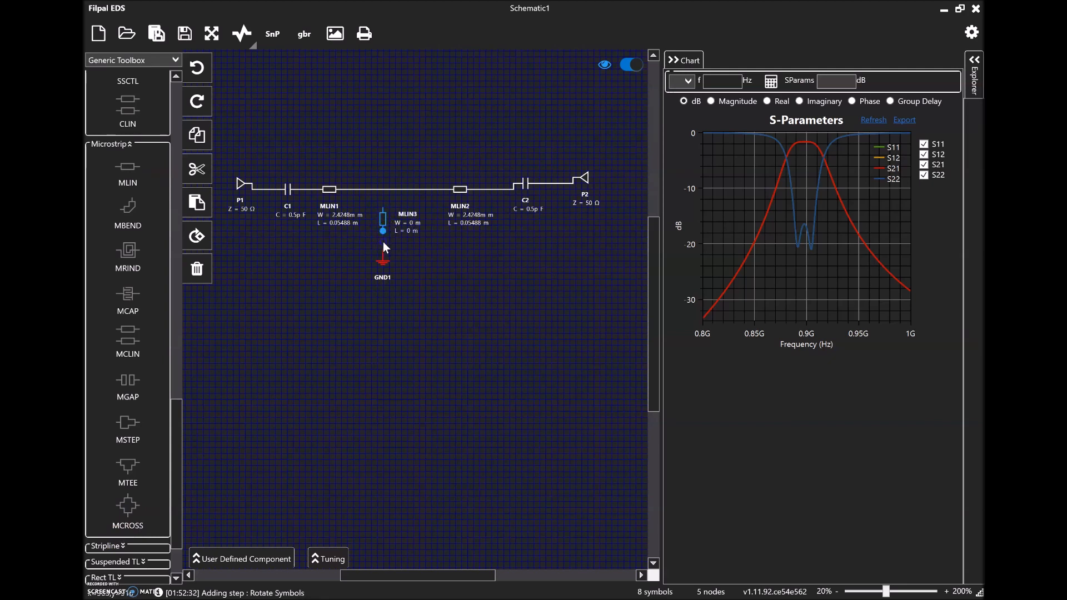
{"action": "left_click_drag", "start_coordinate": [382, 248], "coordinate": [346, 191]}
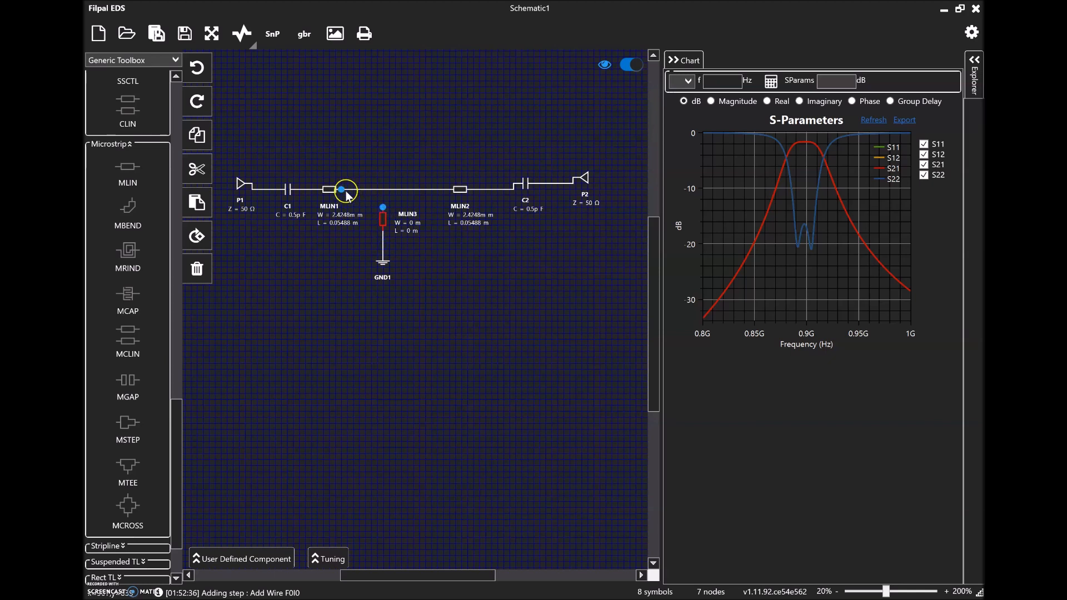
Set the frequency of the shunt line MLIN3 to 1 GHz and its impedance to 50 Ω.
{"action": "double_click", "coordinate": [383, 219]}
{"action": "mouse_move", "coordinate": [325, 264]}
{"action": "left_mouse_down"}
{"action": "mouse_move", "coordinate": [297, 275]}
{"action": "mouse_move", "coordinate": [305, 265]}
{"action": "left_mouse_up"}
{"action": "type", "text": "1"}
{"action": "left_click", "coordinate": [340, 263]}
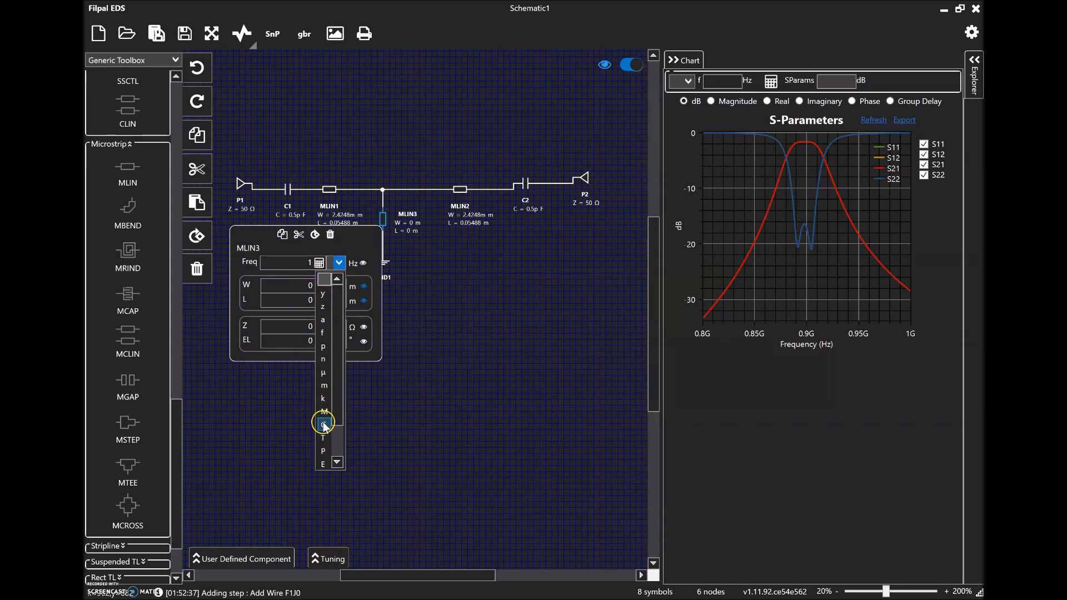
{"action": "left_click", "coordinate": [326, 429]}
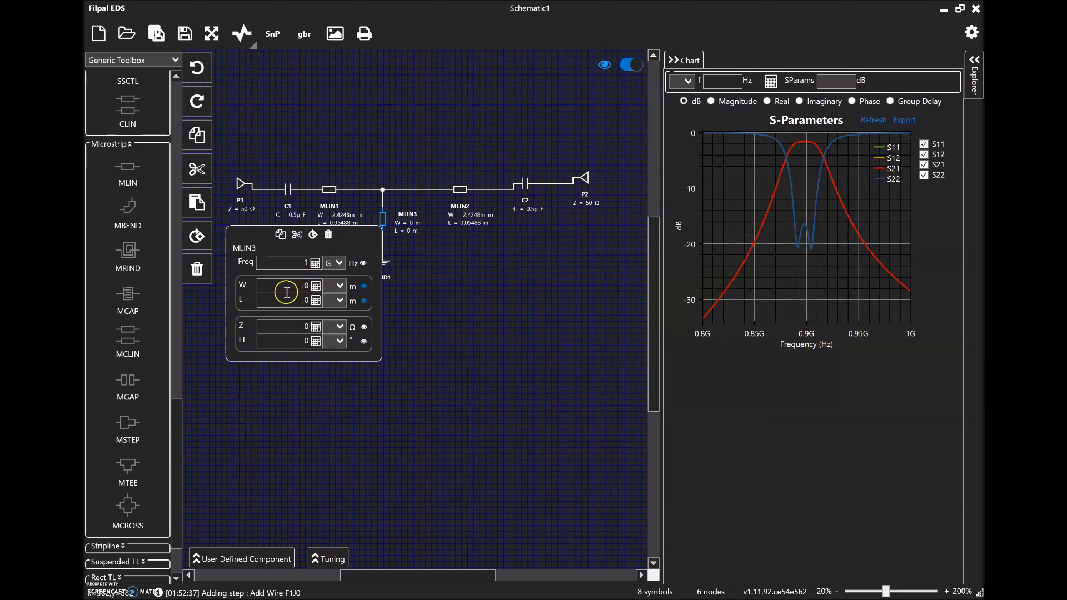
{"action": "left_click", "coordinate": [295, 326]}
{"action": "type", "text": "5"}
Set MLIN3's electrical length to 1°, have its physical length calculated, and replot the S-parameters.
{"action": "double_click", "coordinate": [302, 342]}
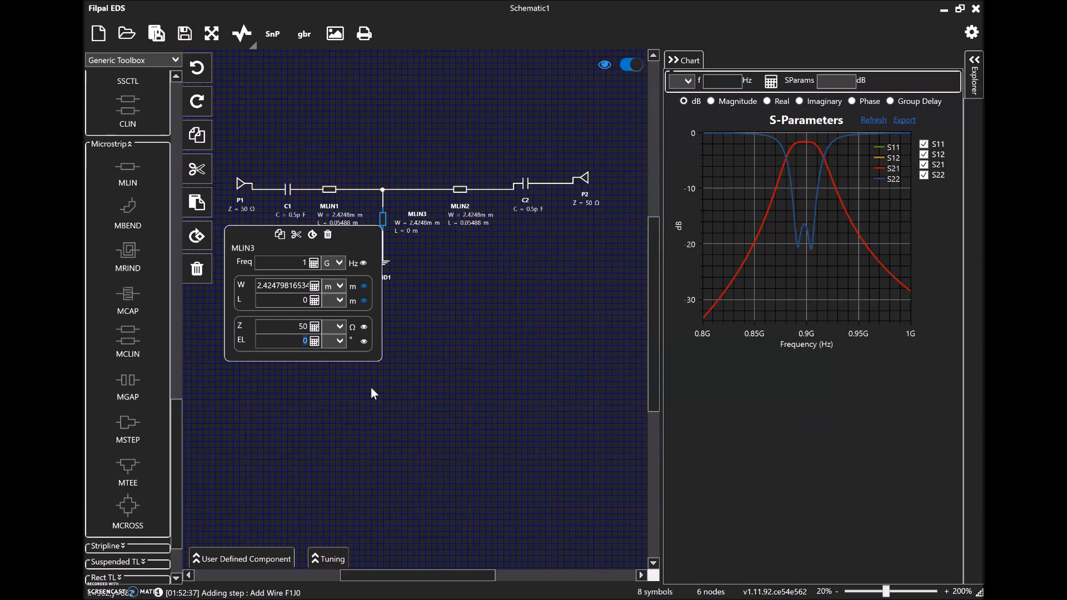
{"action": "type", "text": "1"}
{"action": "left_click", "coordinate": [298, 298]}
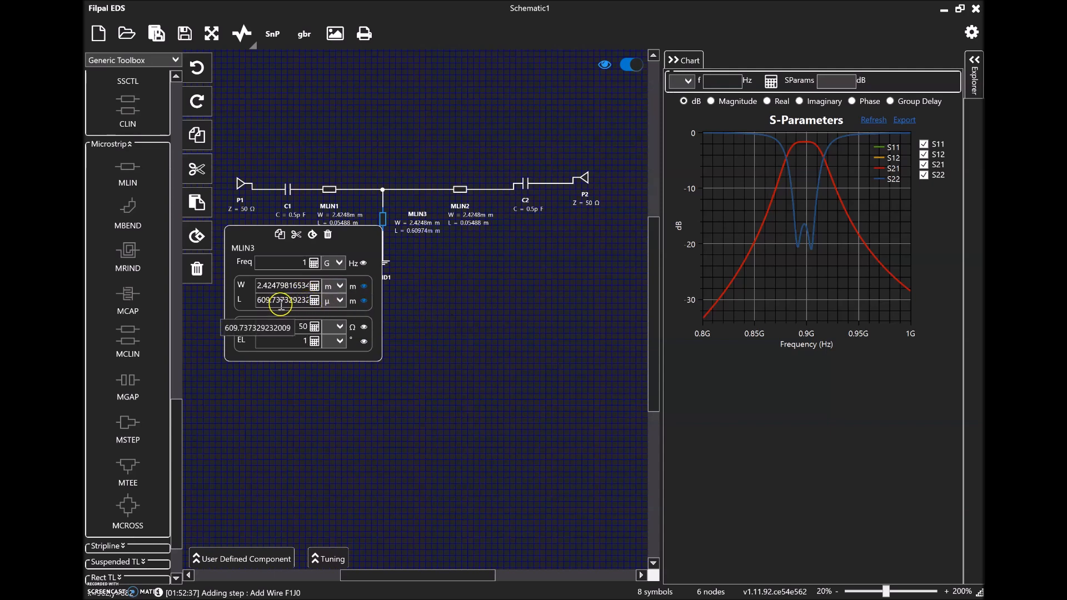
{"action": "left_click", "coordinate": [453, 286]}
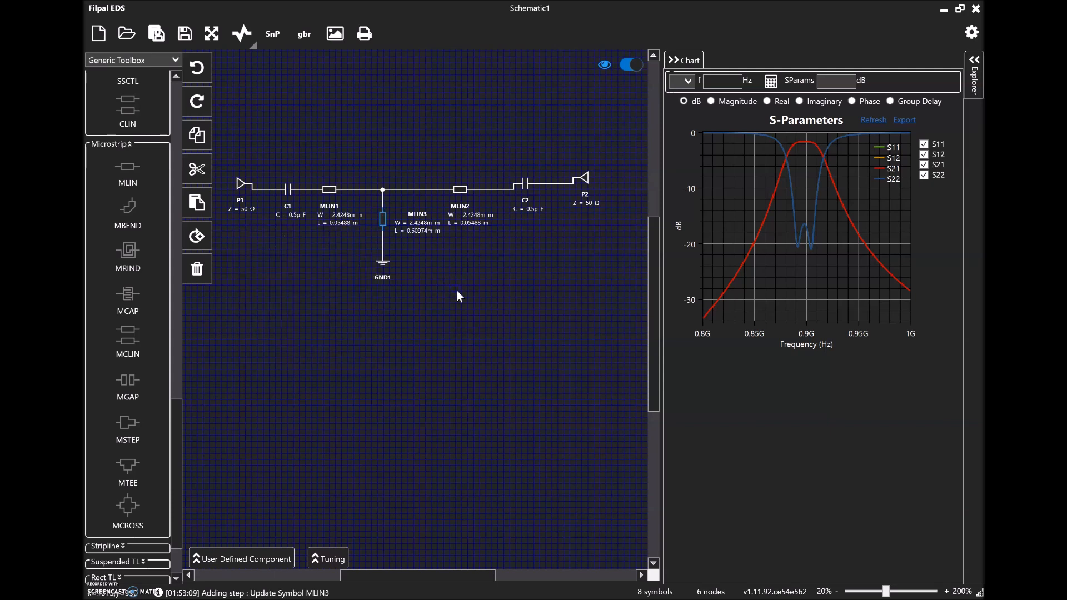
{"action": "left_click", "coordinate": [244, 35]}
{"action": "left_click", "coordinate": [420, 127]}
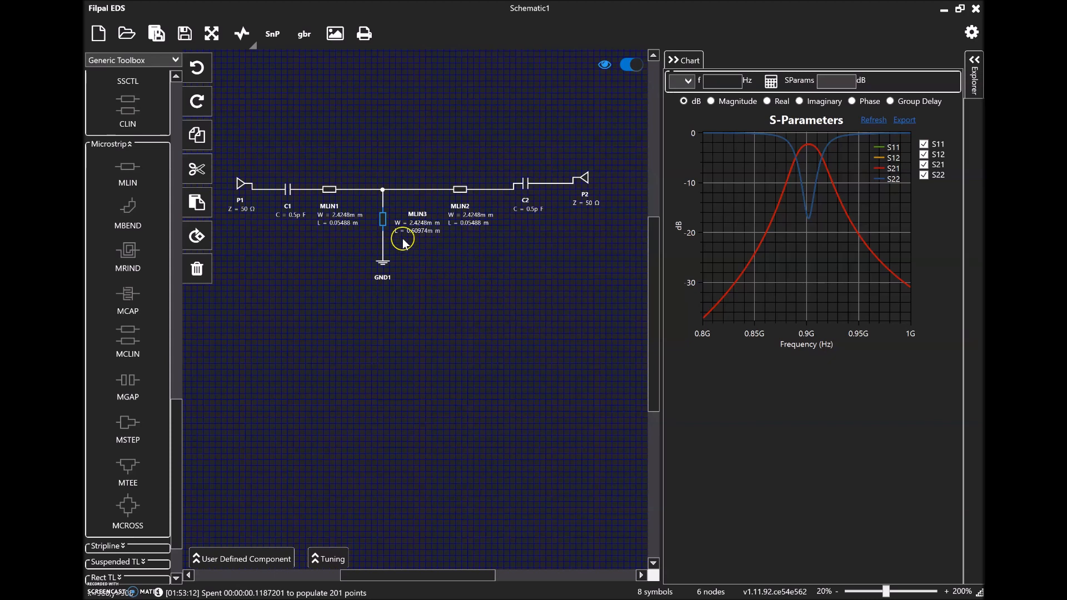
Change MLIN3's electrical length to 1.5° and have its physical length recalculated.
{"action": "left_click", "coordinate": [387, 219]}
{"action": "left_click", "coordinate": [309, 342]}
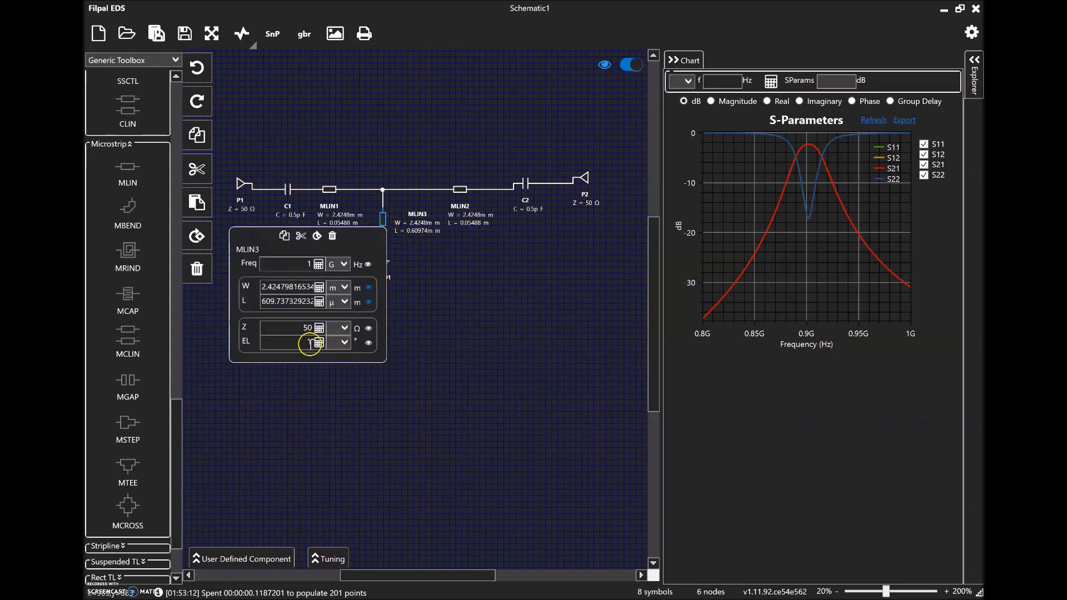
{"action": "type", "text": ".5"}
{"action": "left_click", "coordinate": [303, 302]}
{"action": "left_click", "coordinate": [276, 302]}
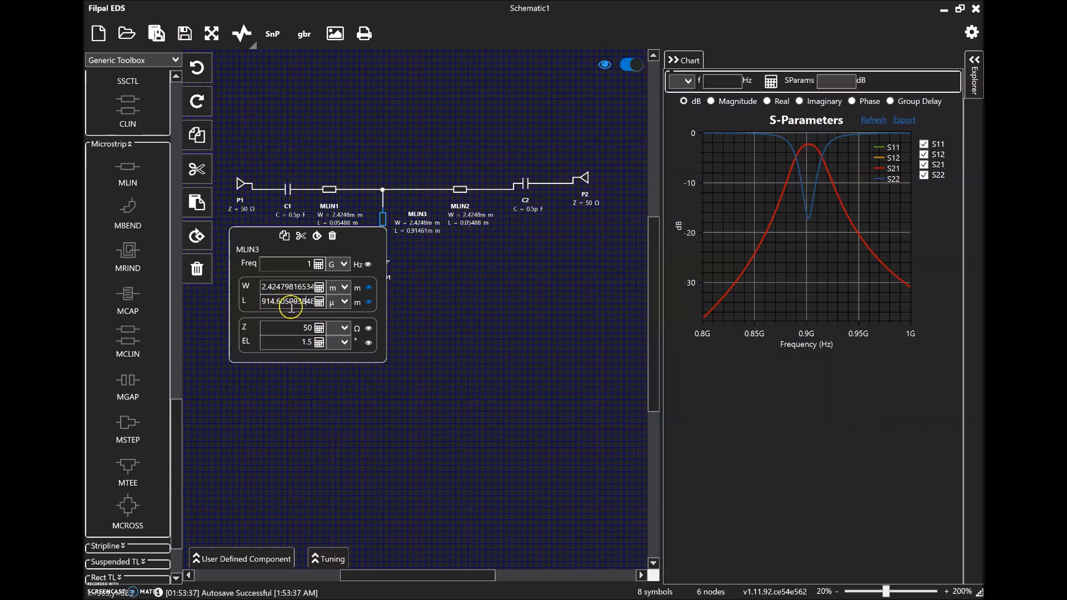
{"action": "left_click", "coordinate": [481, 284]}
Replot the S-parameters and read the S22 and S12 values at 0.897 GHz.
{"action": "left_click", "coordinate": [243, 34]}
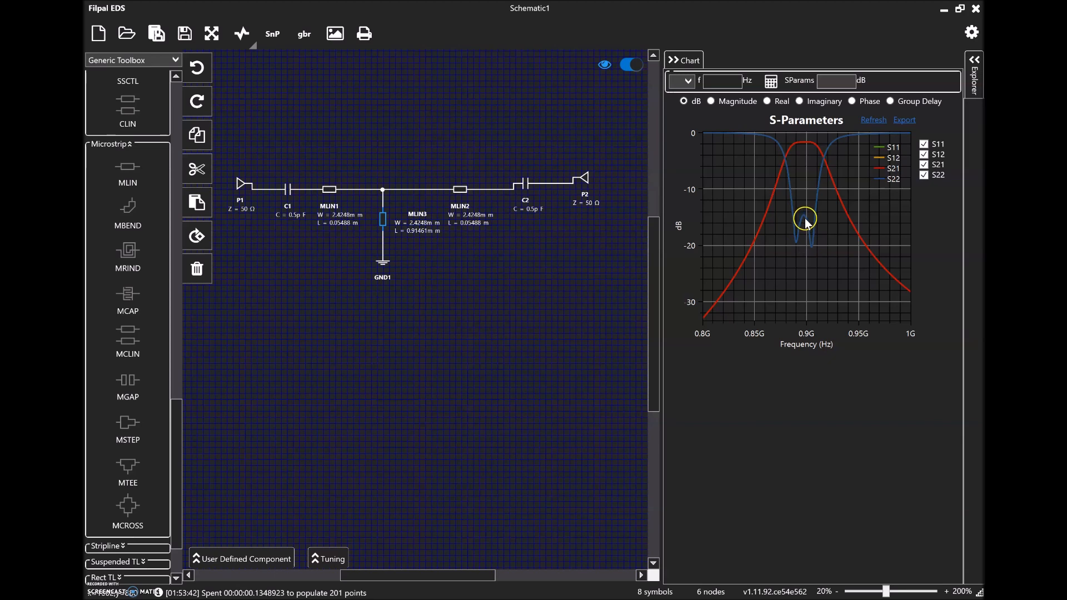
{"action": "mouse_move", "coordinate": [804, 217]}
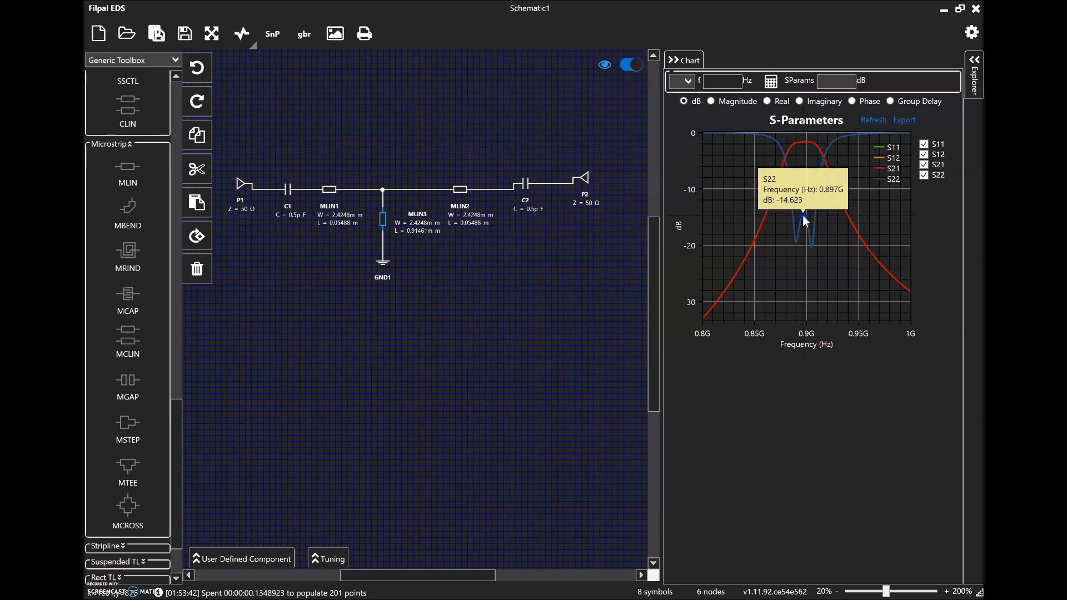
{"action": "left_click", "coordinate": [498, 293]}
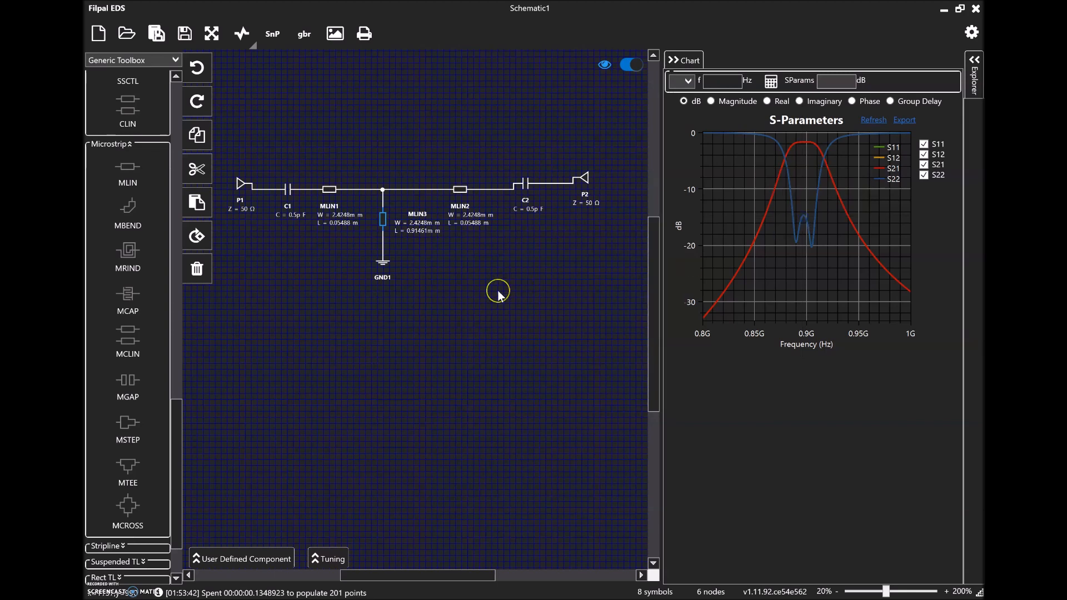
{"action": "mouse_move", "coordinate": [804, 147]}
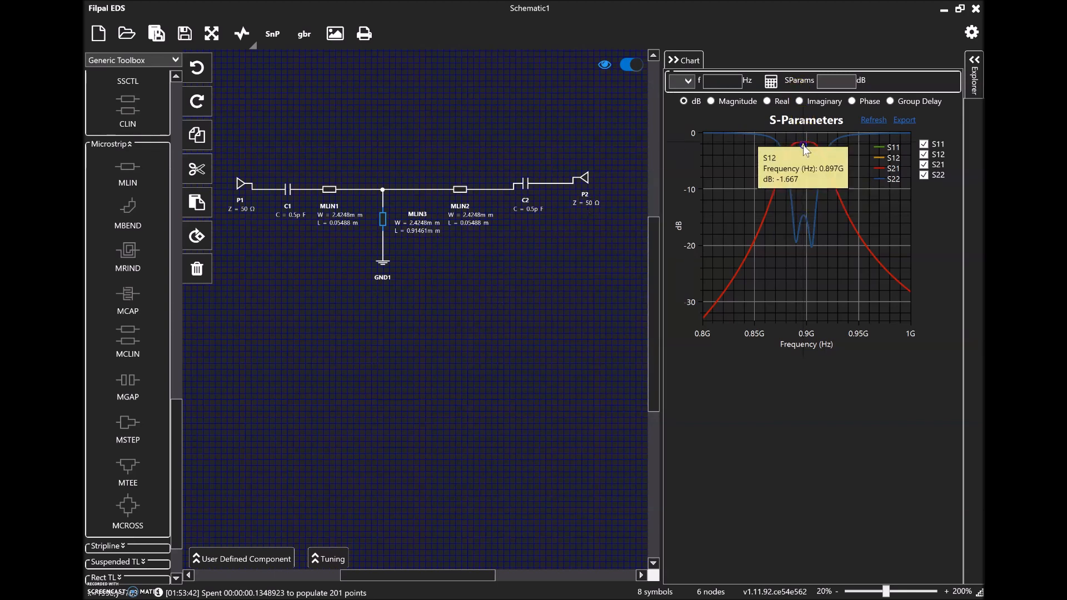